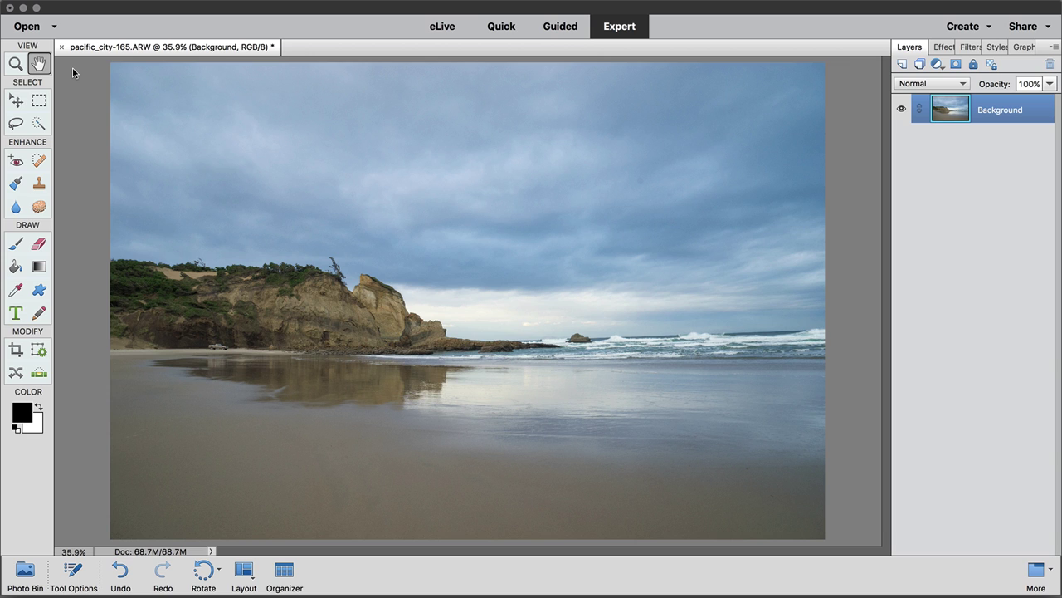
Step: Send the beach cliff photo from Photoshop Elements to ON1 Develop 2017 via Automation Tools
left_click(209, 7)
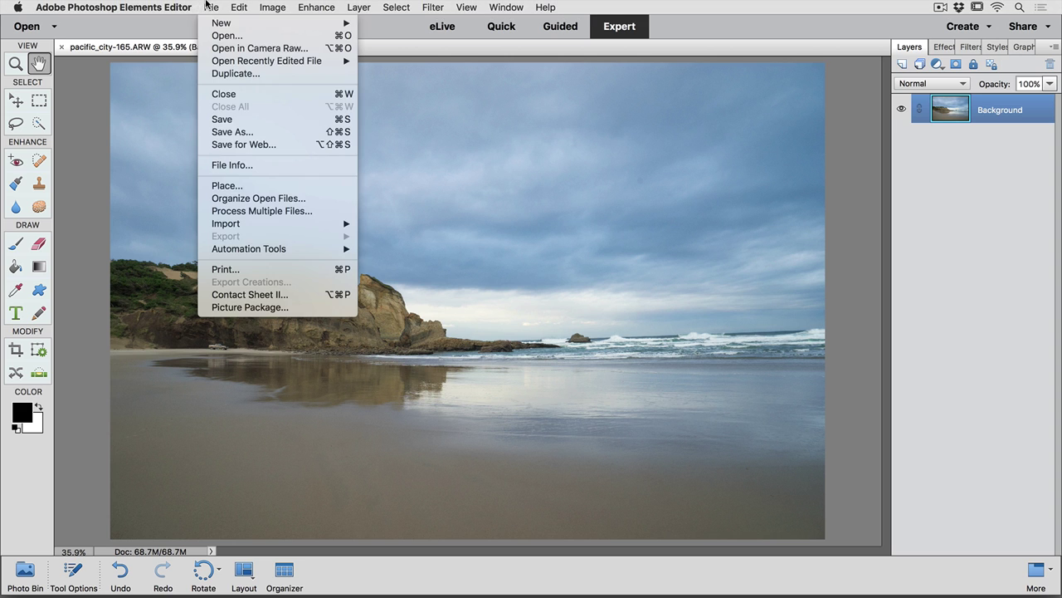
mouse_move(278, 249)
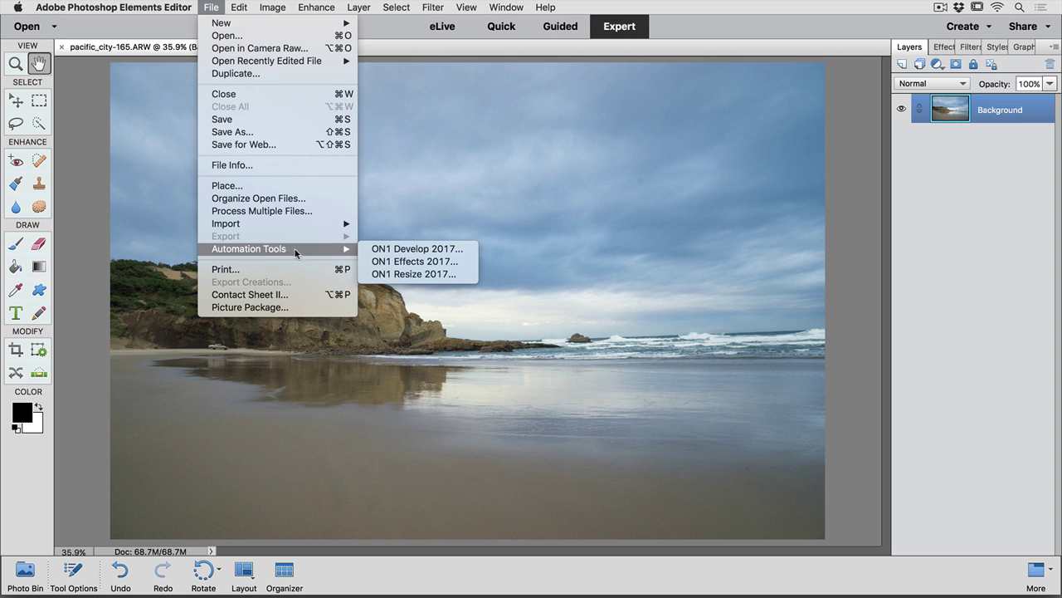
left_click(444, 251)
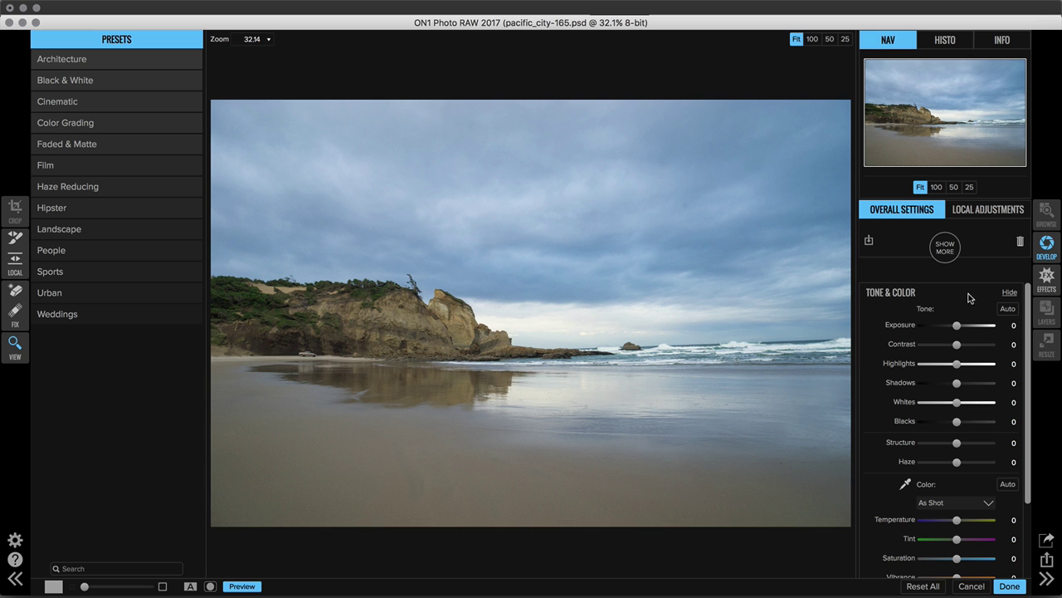
Step: Set Tone & Color to Exposure 0.4, Contrast 11, Highlights -16 and Shadows 6
left_click_drag(956, 327, 959, 330)
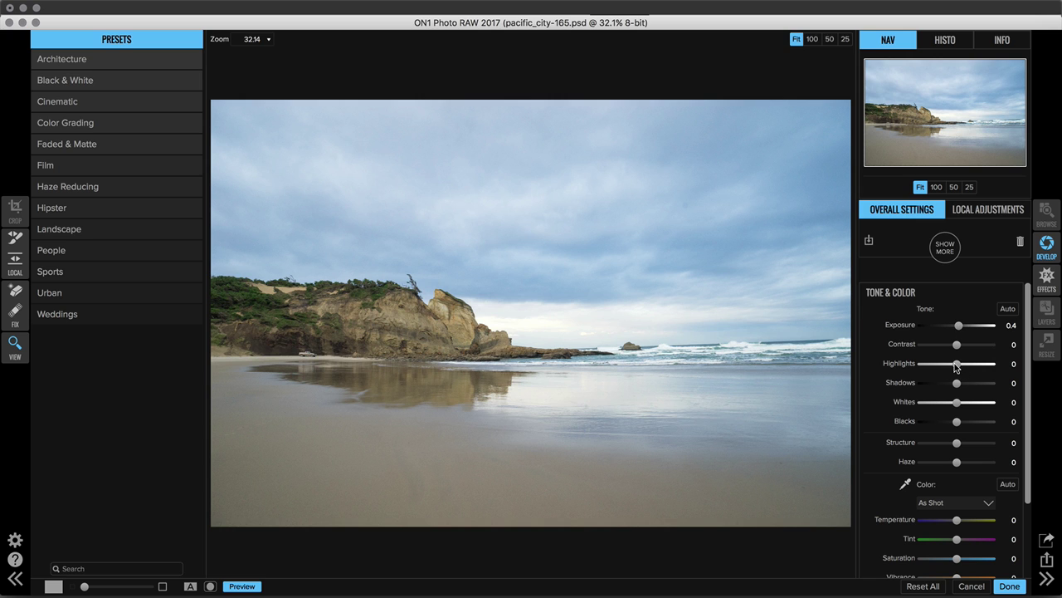
left_click_drag(957, 344, 962, 392)
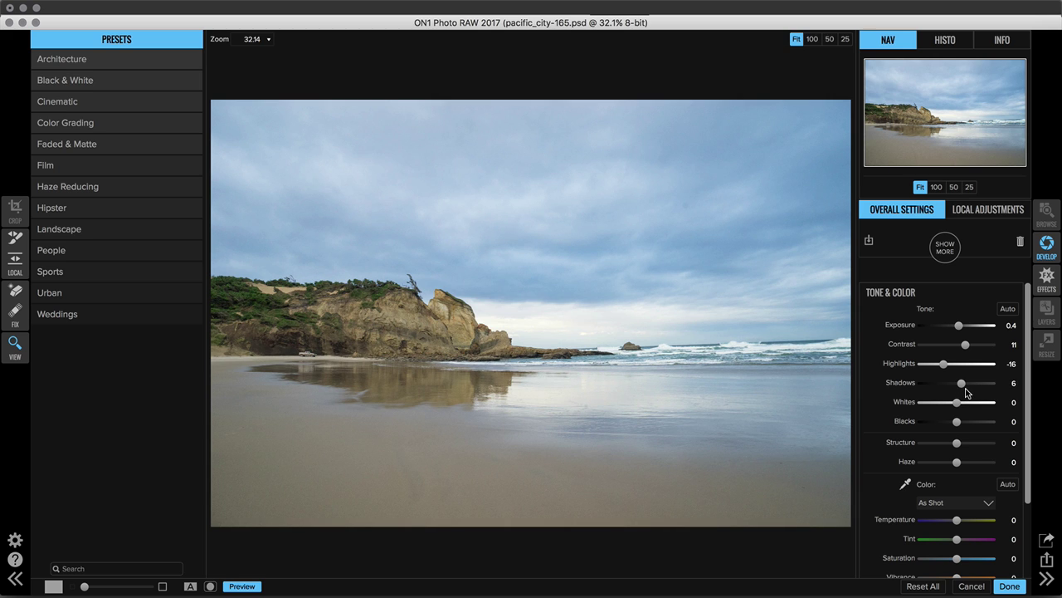
scroll(963, 446, "down", 3)
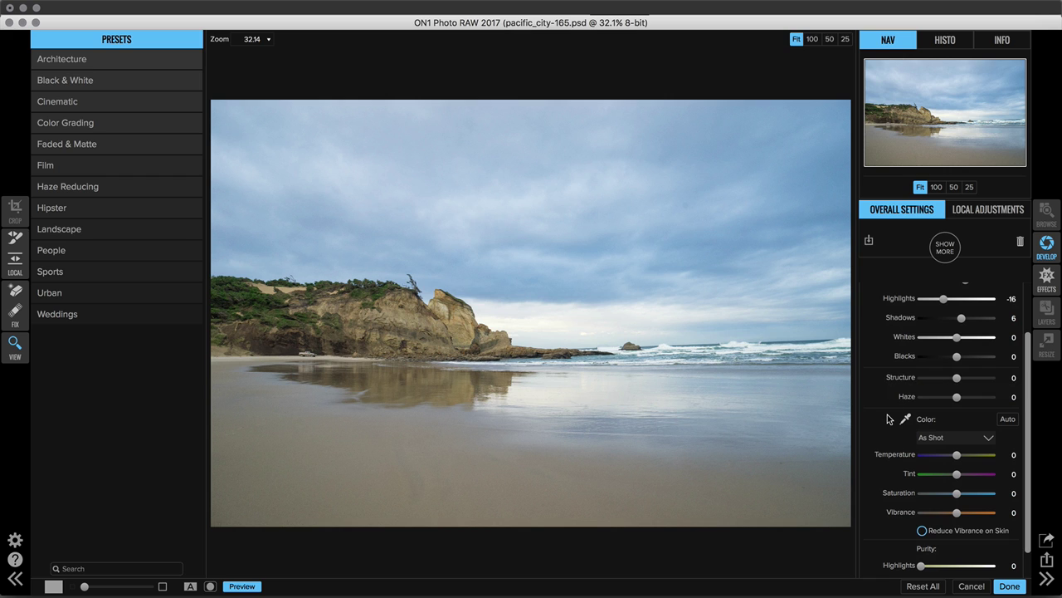
Step: Raise Vibrance to 16 and Tint to 20 to warm the beach photo's colors
scroll(888, 419, "down", 2)
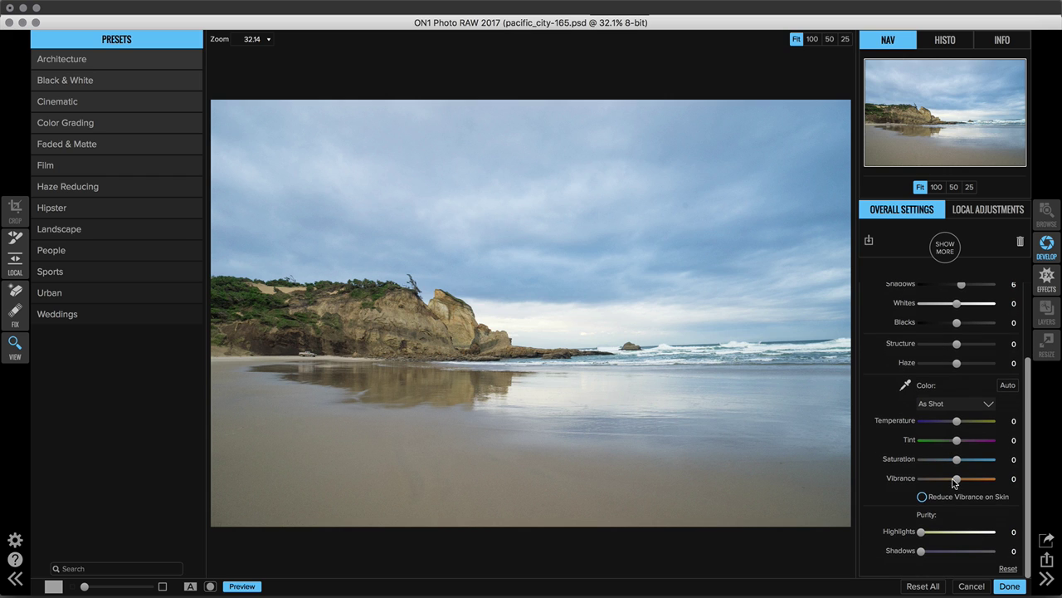
left_click_drag(959, 480, 969, 479)
left_click_drag(958, 441, 963, 441)
left_click_drag(962, 441, 969, 442)
scroll(953, 419, "up", 3)
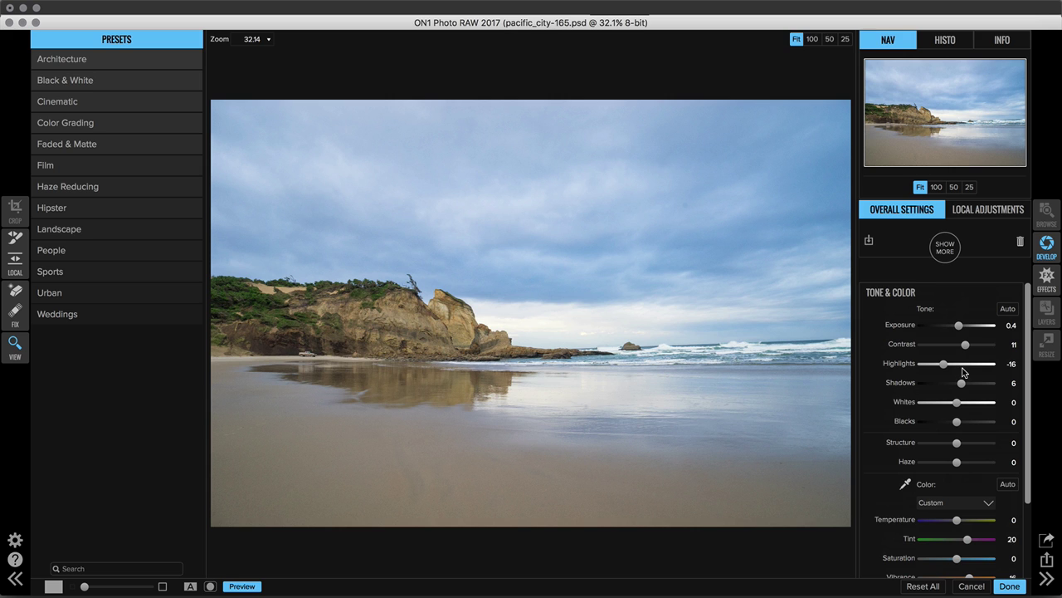
scroll(954, 299, "down", 5)
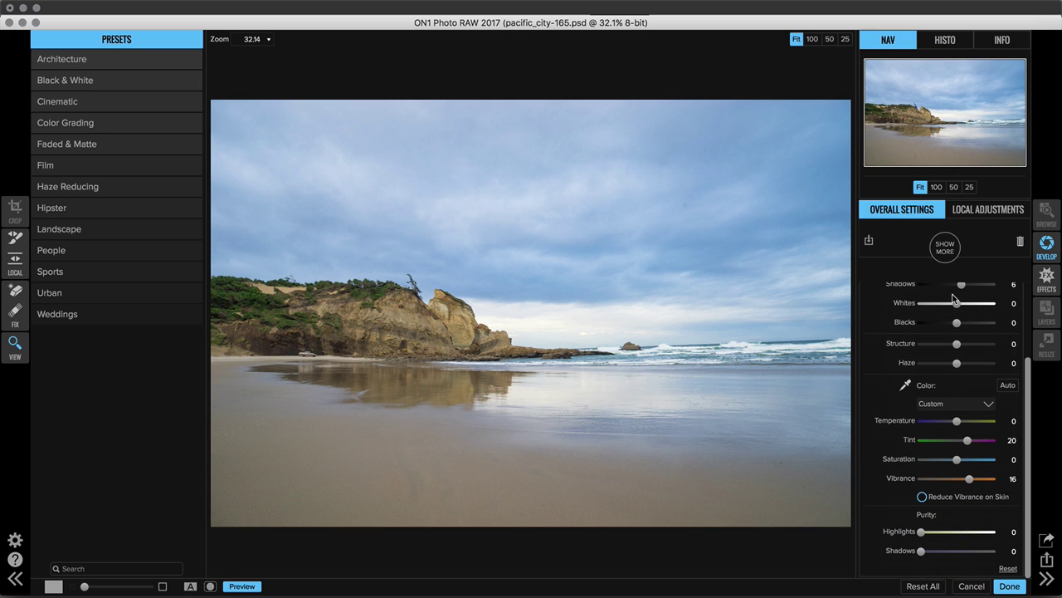
scroll(954, 299, "up", 3)
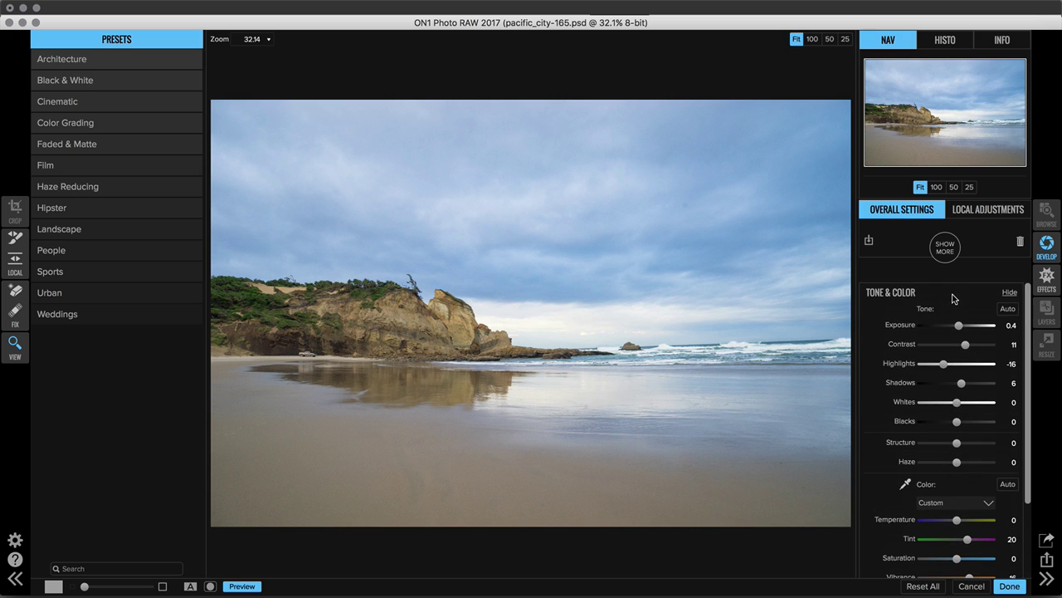
Step: Move the developed beach photo into the Effects module
left_click(1047, 278)
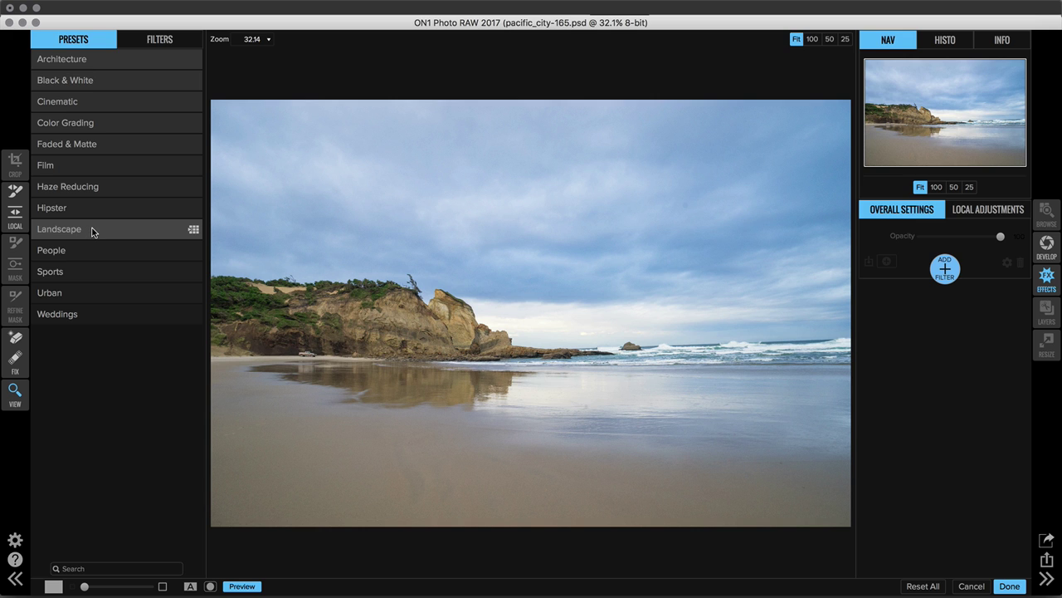
left_click(91, 230)
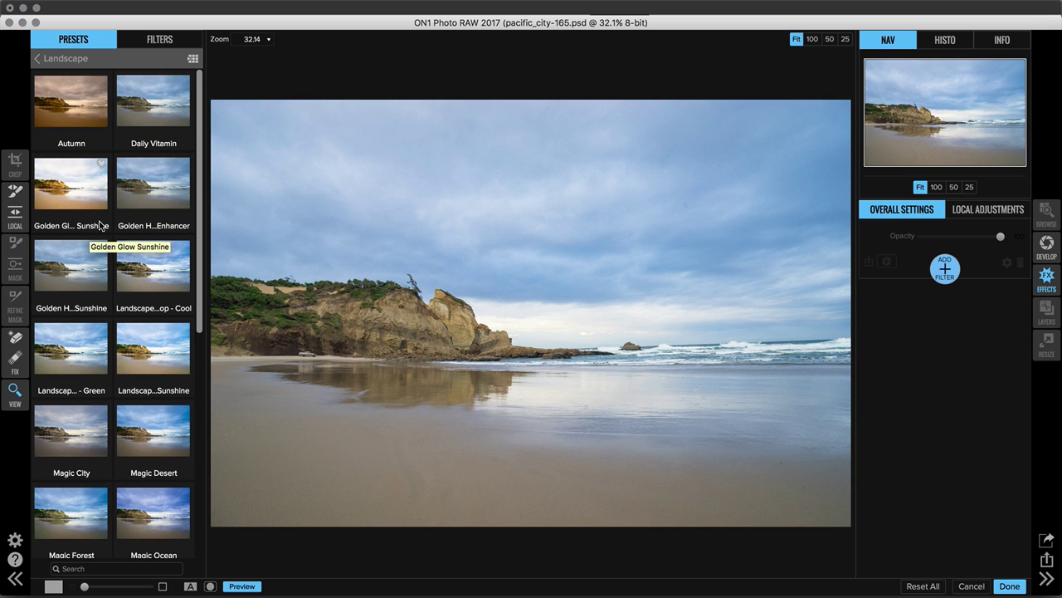
scroll(154, 236, "down", 5)
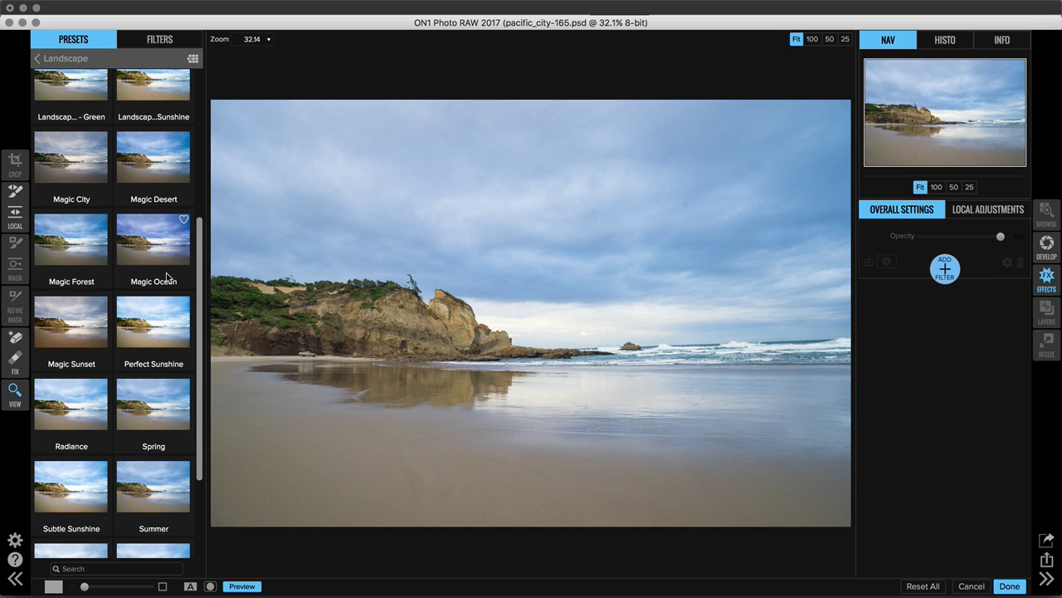
scroll(163, 271, "down", 3)
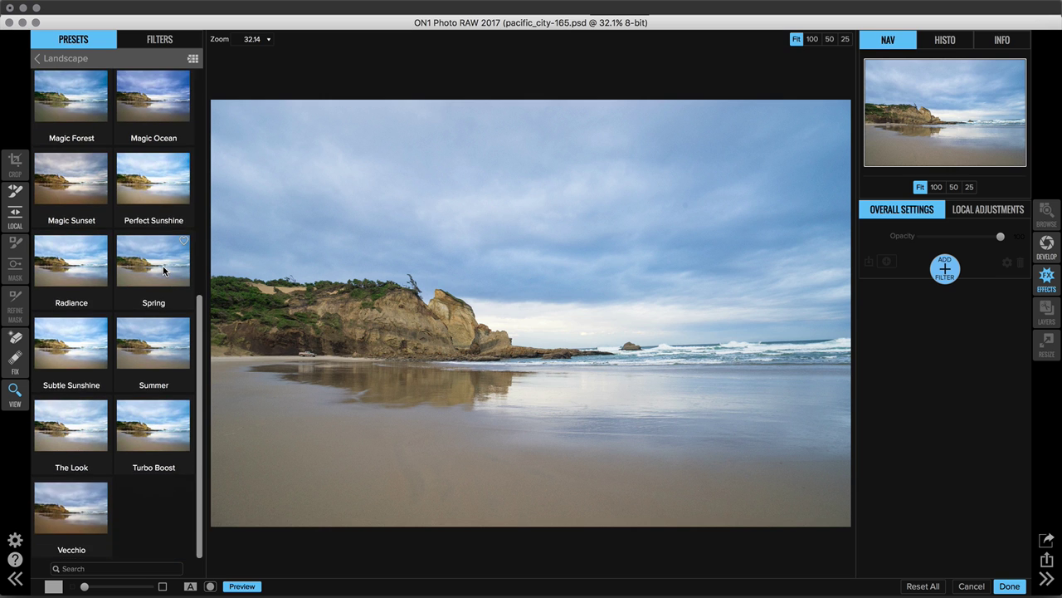
scroll(163, 271, "up", 4)
scroll(164, 271, "up", 1)
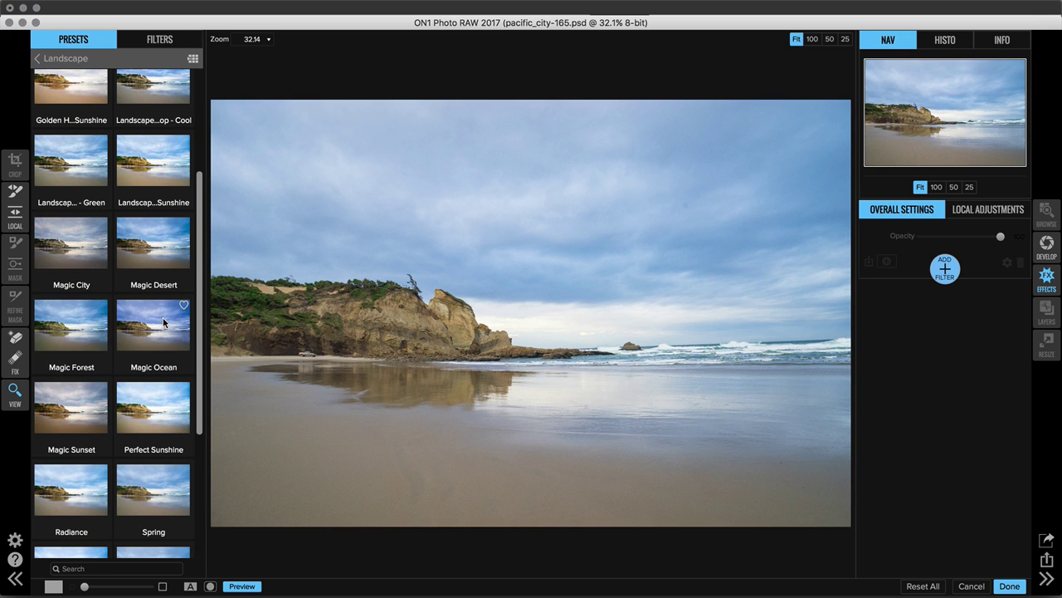
scroll(164, 322, "down", 1)
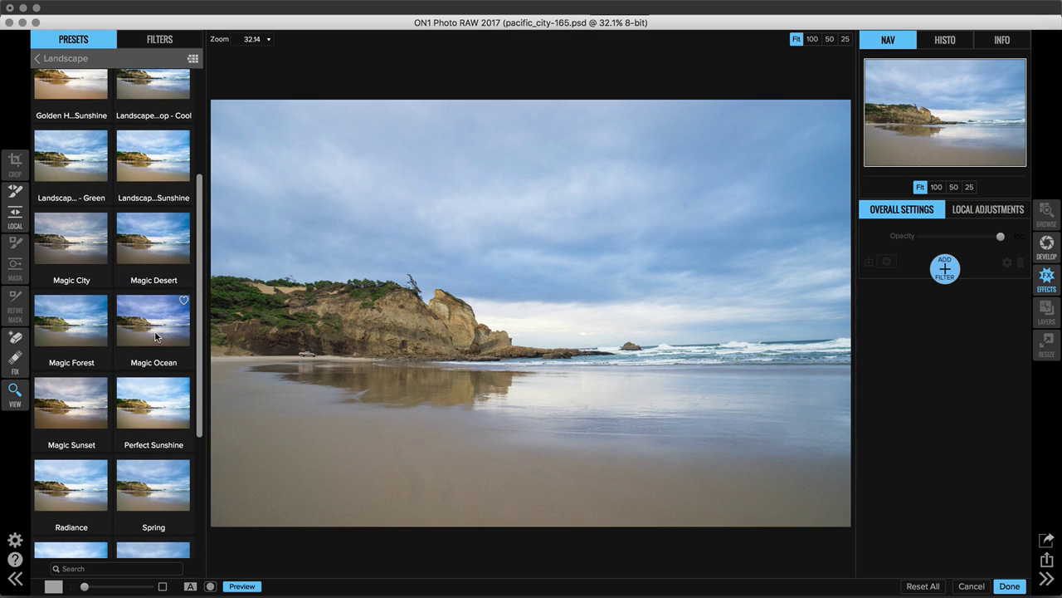
Step: Apply the Magic Ocean preset and review its Vignette, Color Enhancer and Tone Enhancer filters
left_click(166, 324)
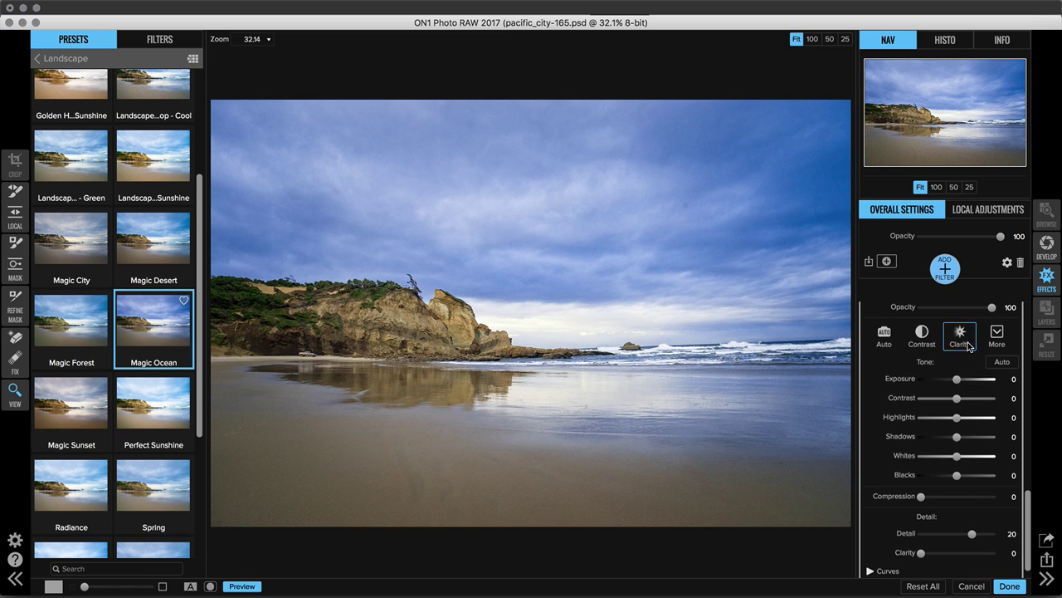
scroll(967, 342, "up", 3)
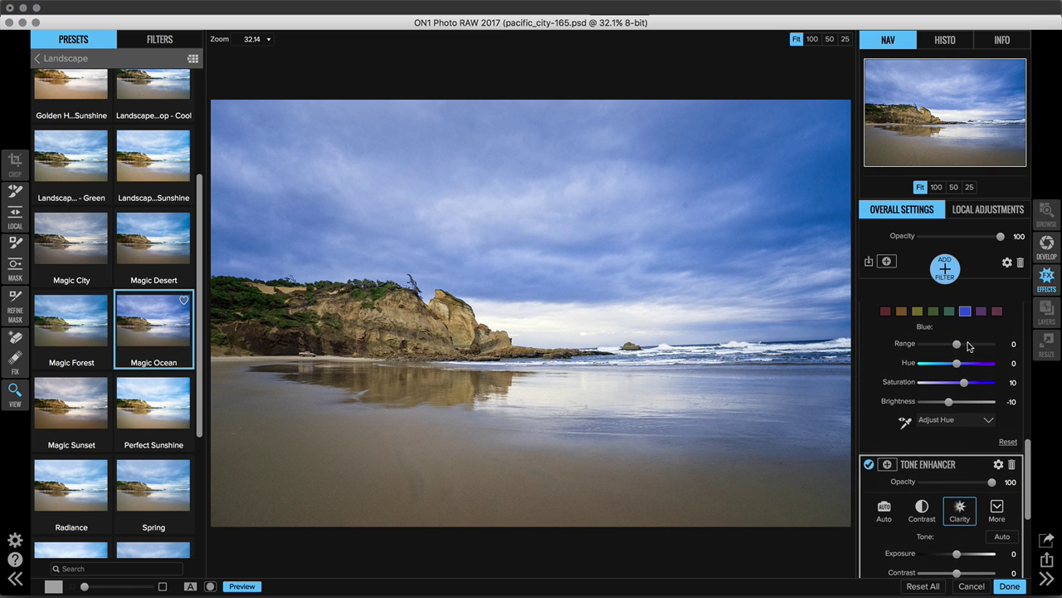
scroll(968, 342, "up", 10)
scroll(968, 342, "up", 3)
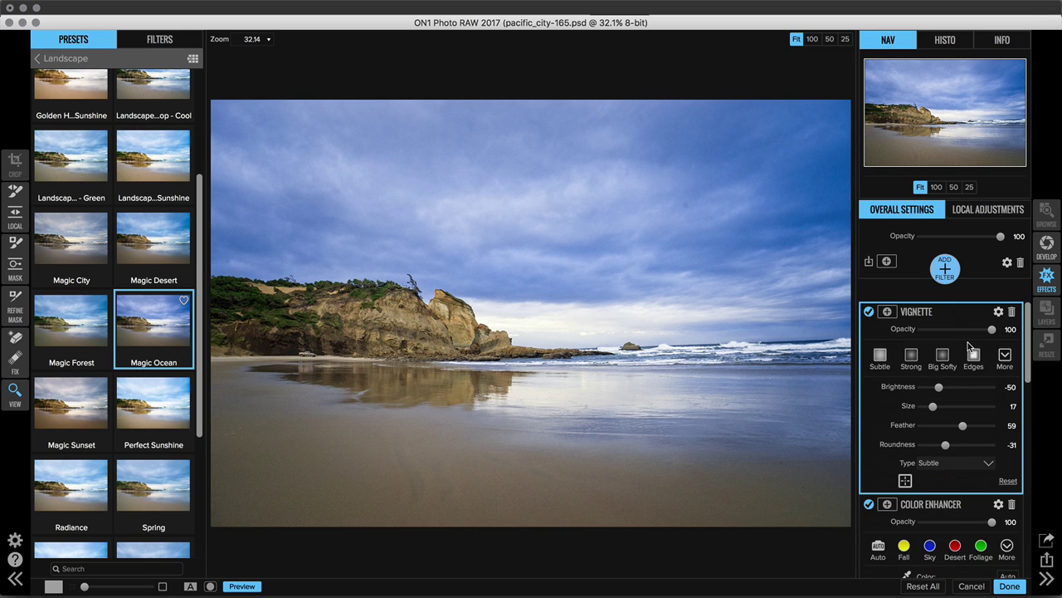
Step: Toggle the Vignette filter on and off to compare, leaving it enabled
left_click(869, 313)
left_click(869, 313)
left_click(869, 313)
left_click(869, 313)
Step: Set the Color Enhancer's Yellow hue to -44
scroll(905, 382, "down", 3)
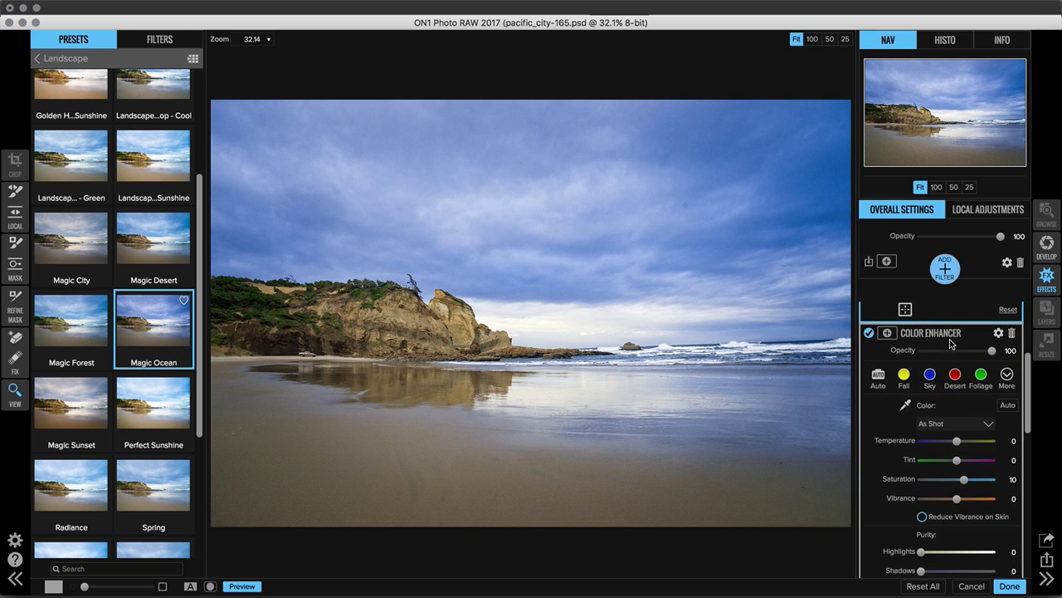
scroll(950, 432, "down", 5)
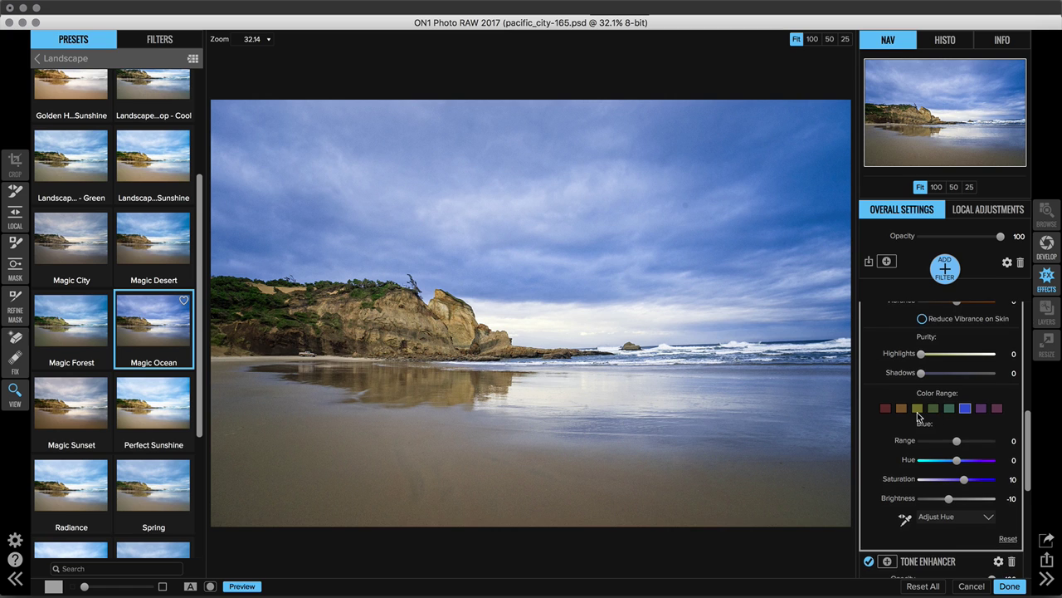
scroll(918, 417, "down", 1)
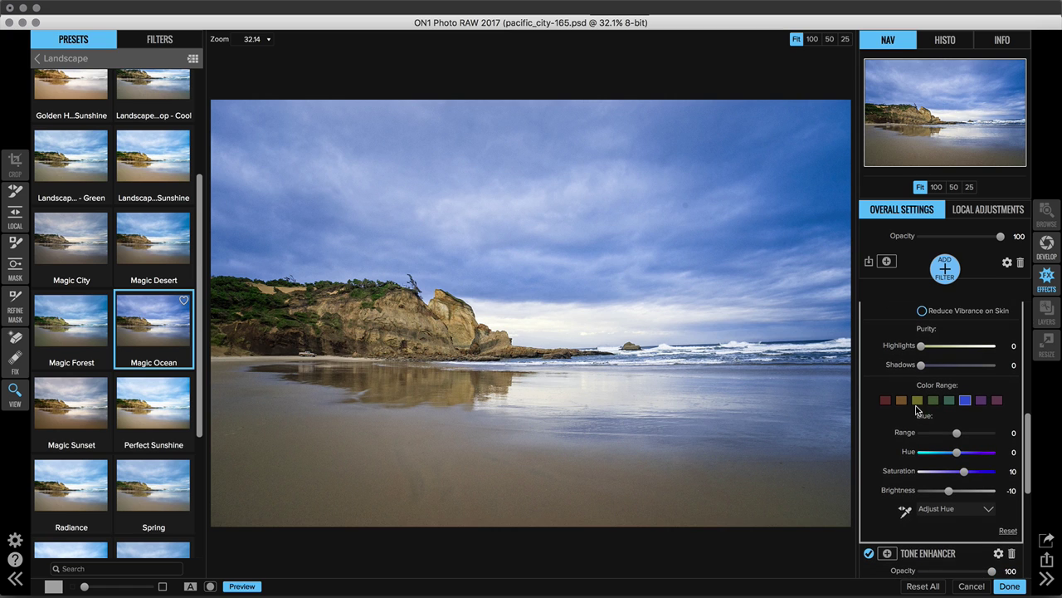
left_click(918, 403)
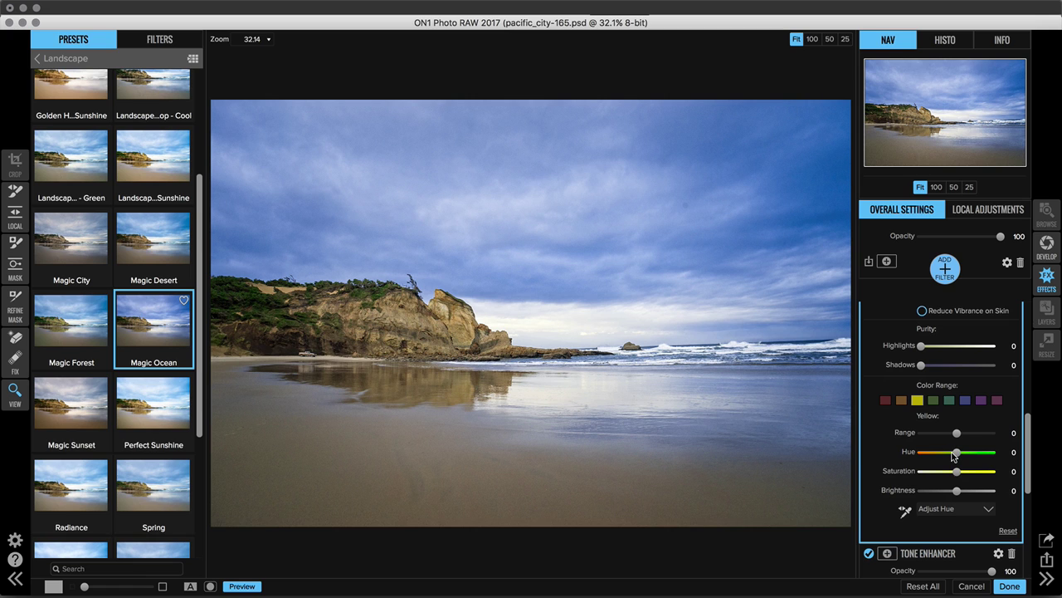
left_click_drag(957, 454, 919, 455)
scroll(886, 462, "up", 1)
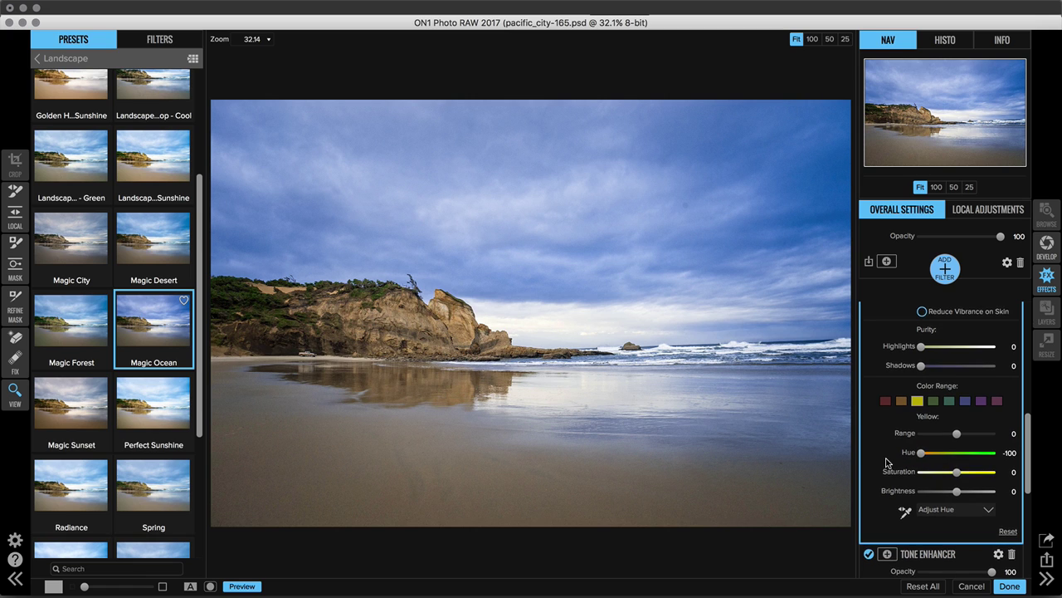
mouse_move(921, 454)
left_mouse_down()
mouse_move(1019, 463)
mouse_move(931, 465)
left_mouse_up()
Step: Review the Tone Enhancer and Vignette settings in the filter stack
scroll(926, 470, "up", 2)
scroll(932, 466, "up", 1)
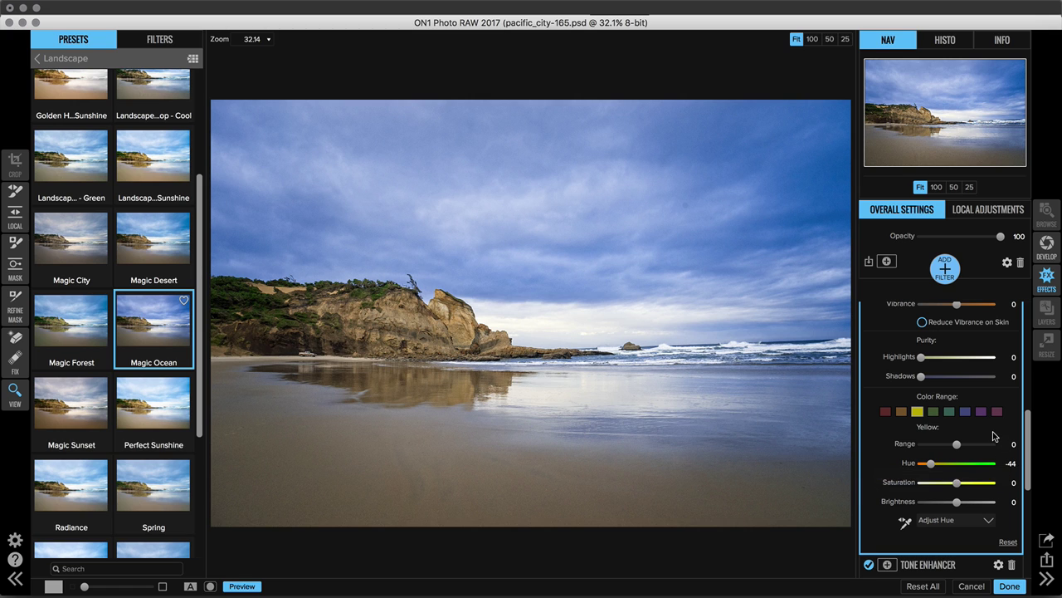
scroll(953, 446, "down", 5)
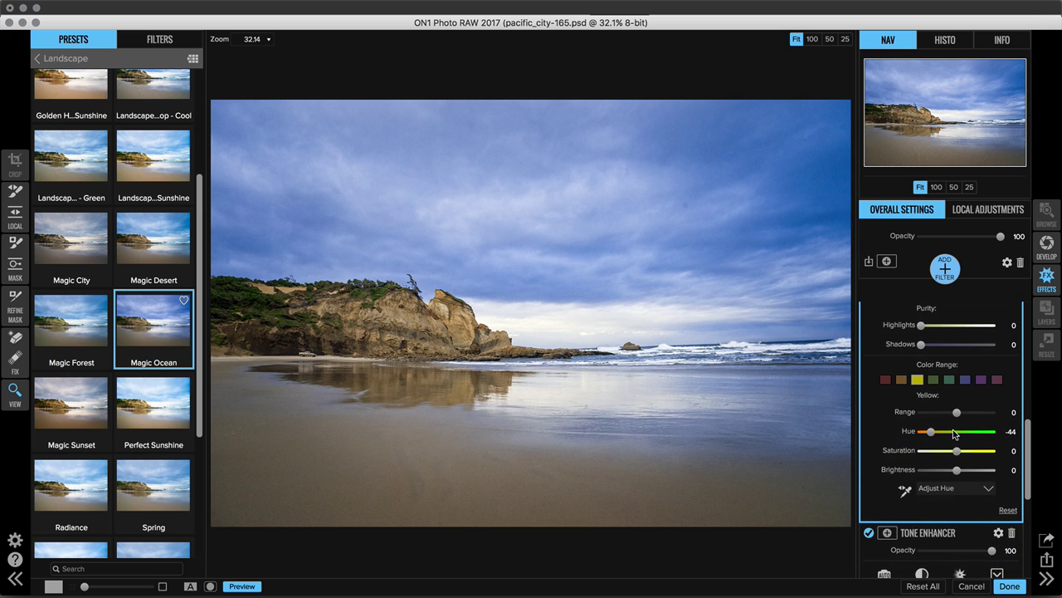
scroll(952, 434, "down", 5)
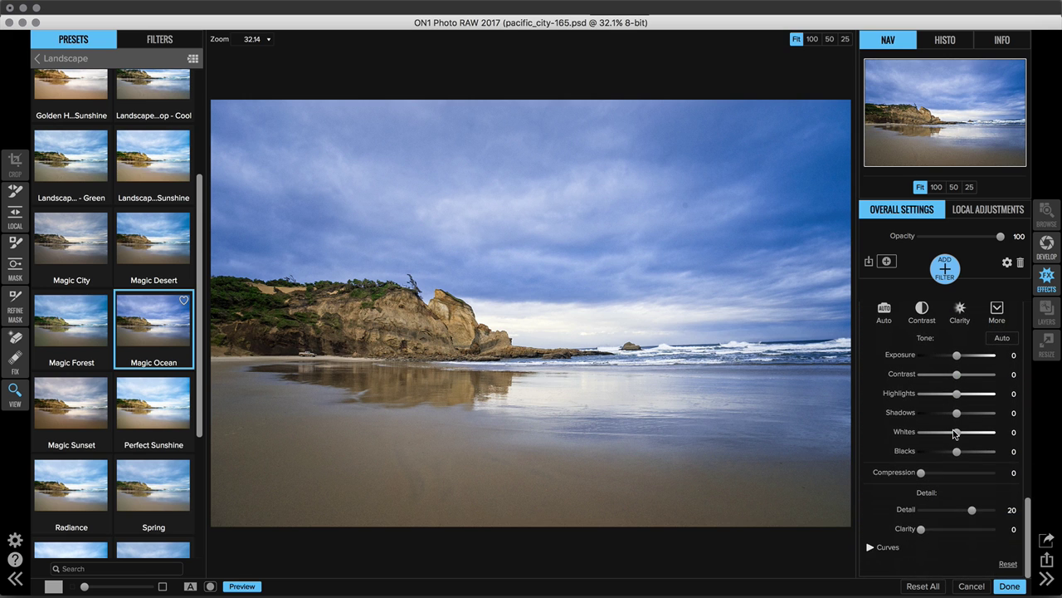
scroll(954, 432, "up", 2)
scroll(952, 434, "up", 15)
scroll(953, 429, "up", 1)
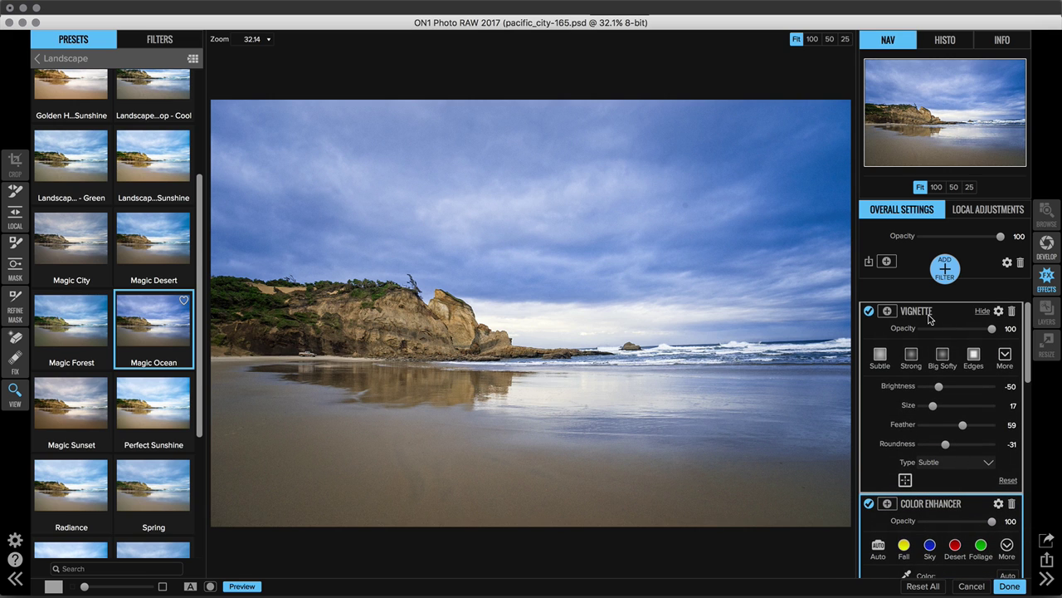
Step: Add a Dynamic Contrast filter with Small 8, Medium 20 and Large 12
left_click(945, 268)
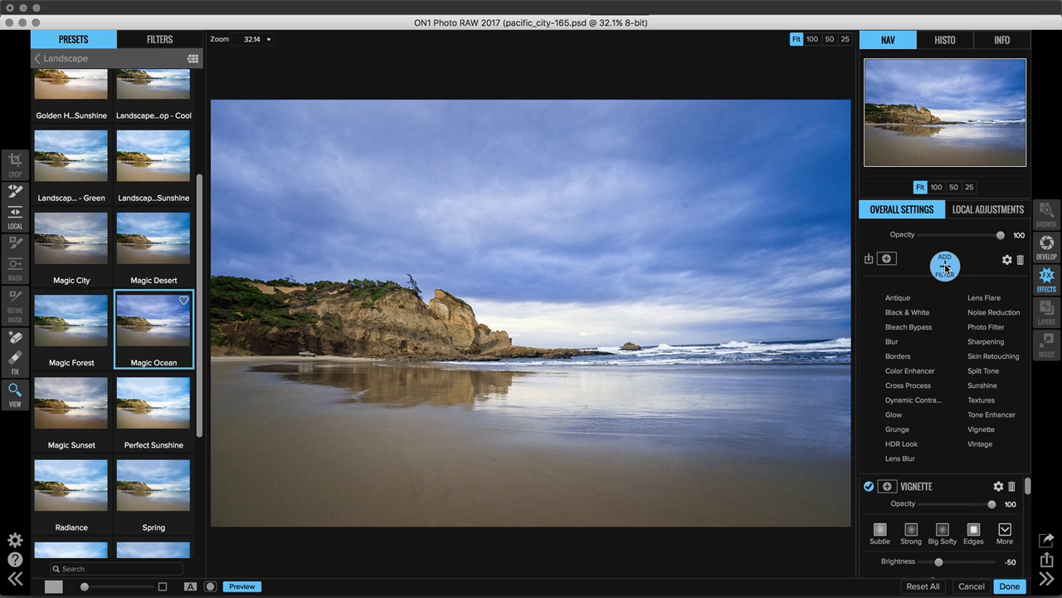
left_click(913, 400)
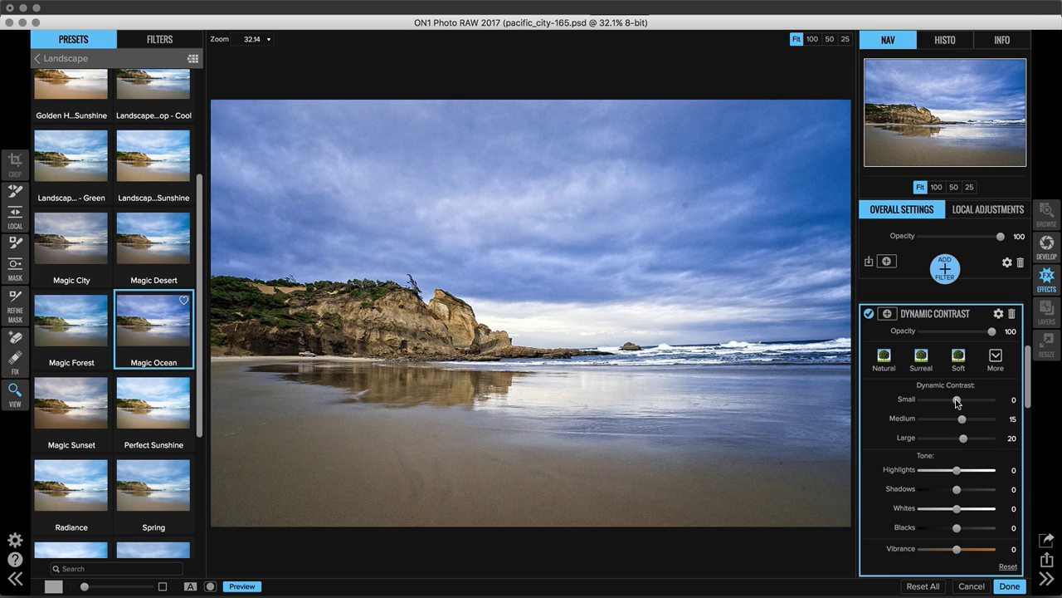
left_click_drag(957, 403, 958, 402)
left_click_drag(963, 439, 963, 418)
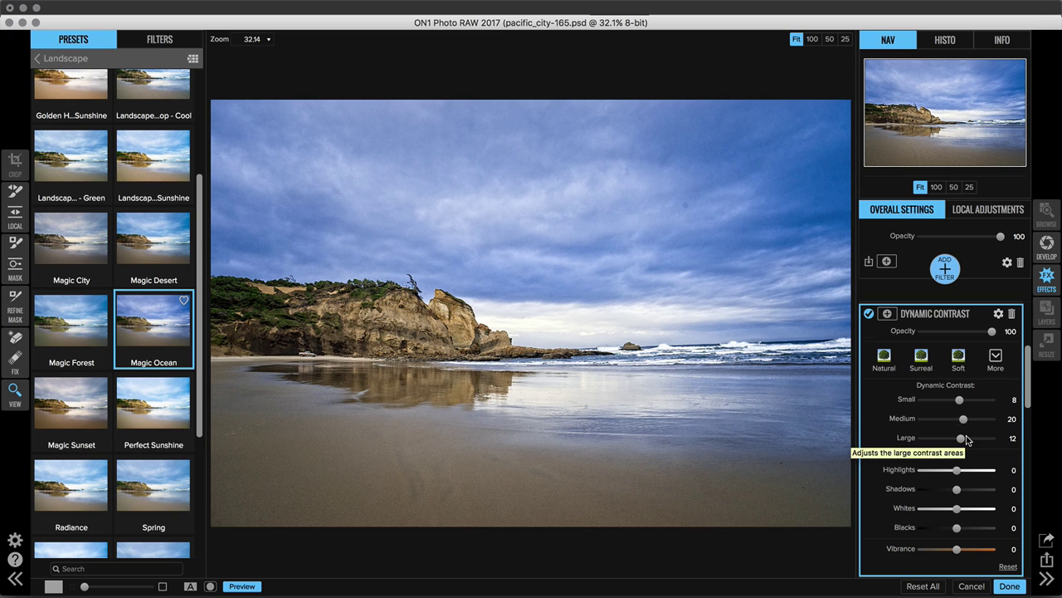
Step: Raise Dynamic Contrast's Shadows to 31 and Whites to 5
scroll(967, 440, "down", 3)
scroll(967, 436, "up", 1)
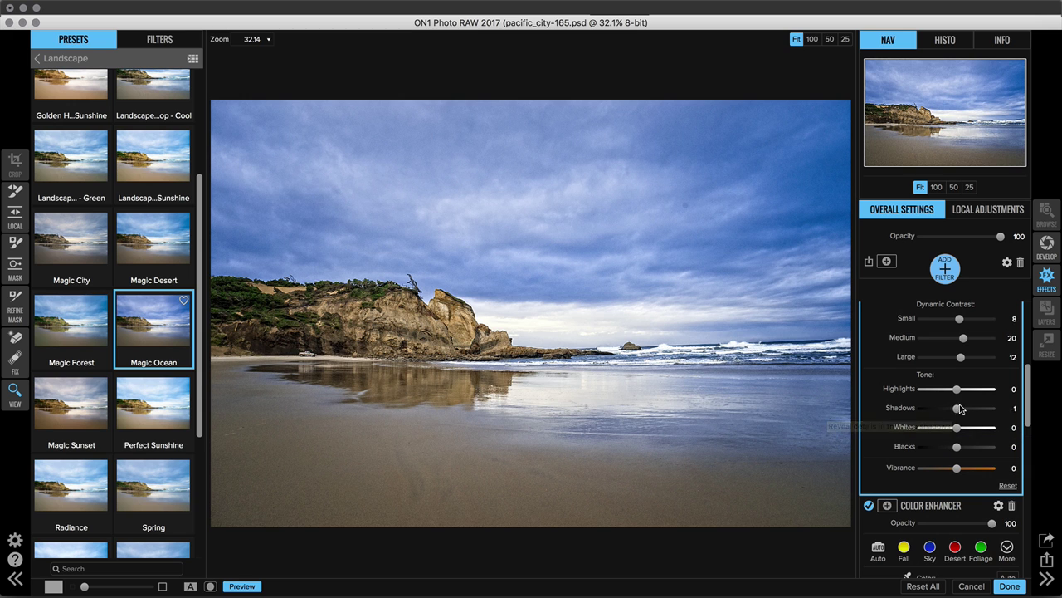
left_click_drag(957, 408, 959, 431)
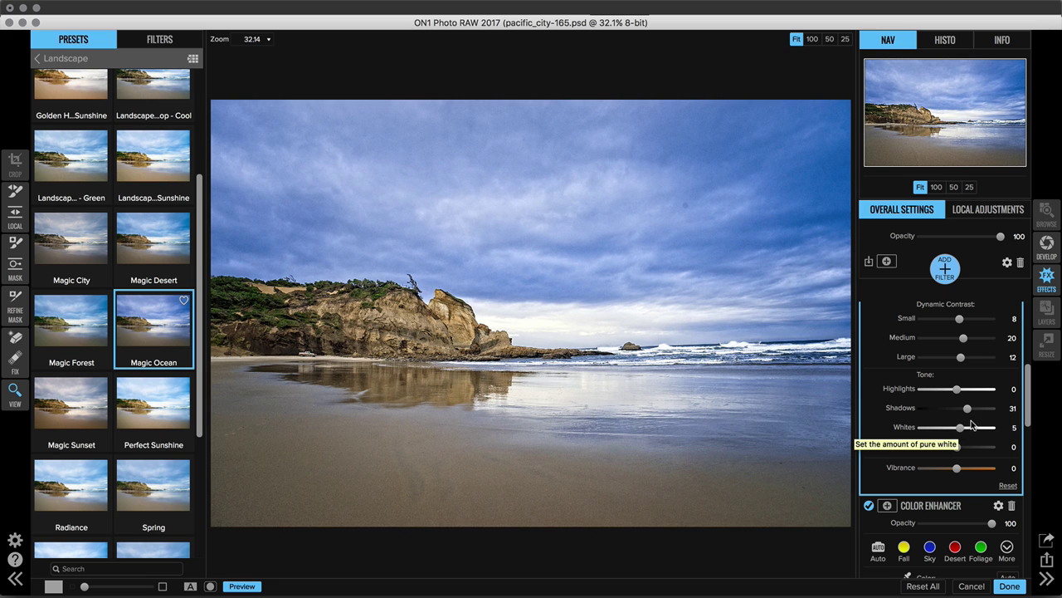
scroll(968, 423, "up", 5)
scroll(968, 423, "down", 5)
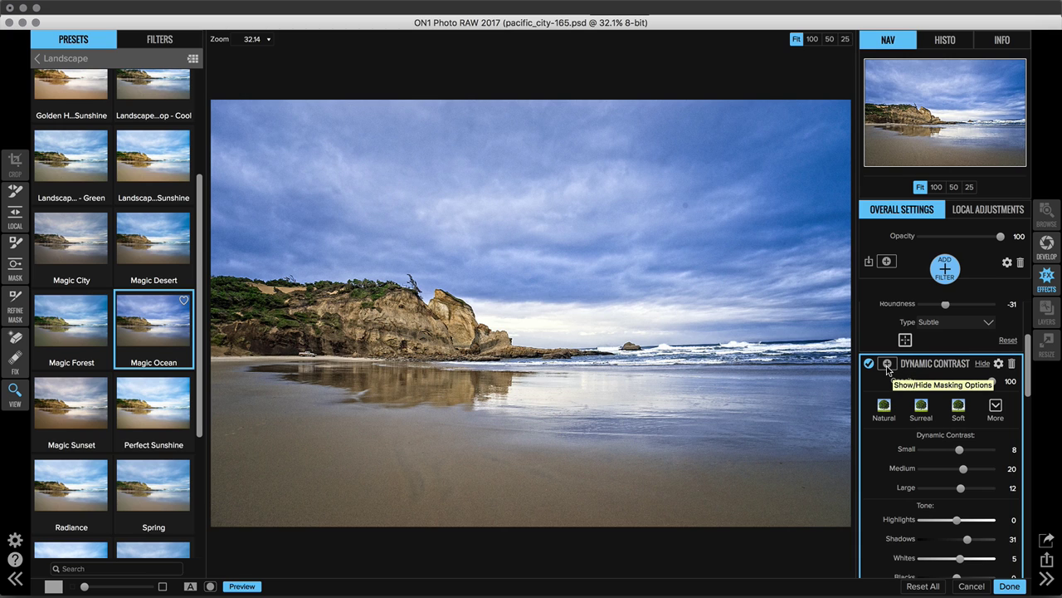
Step: Paint the Dynamic Contrast effect out of the sky with the Paint Out mask brush
left_click(886, 365)
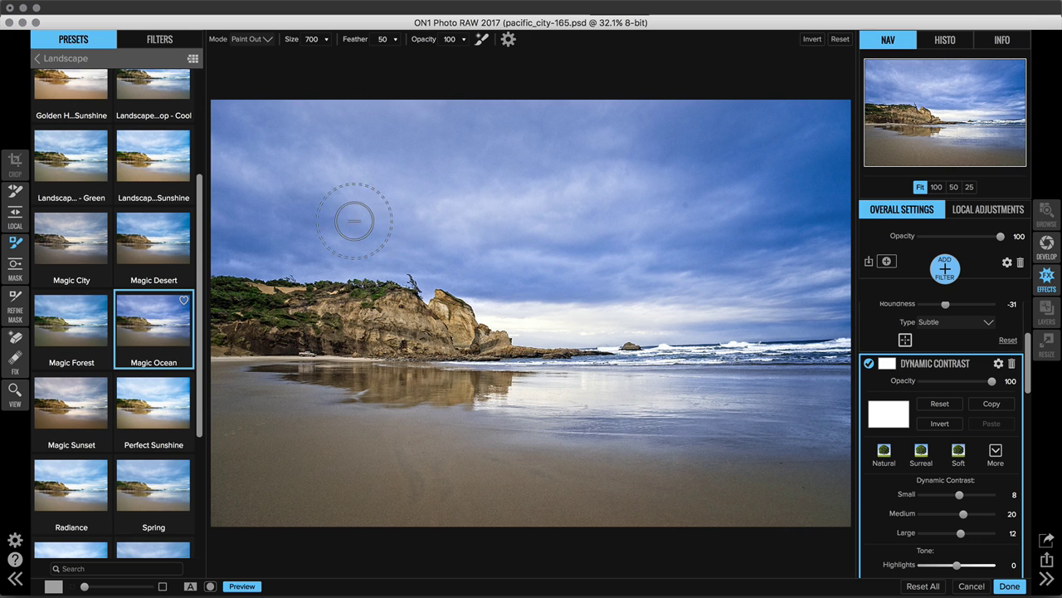
left_click_drag(237, 232, 226, 218)
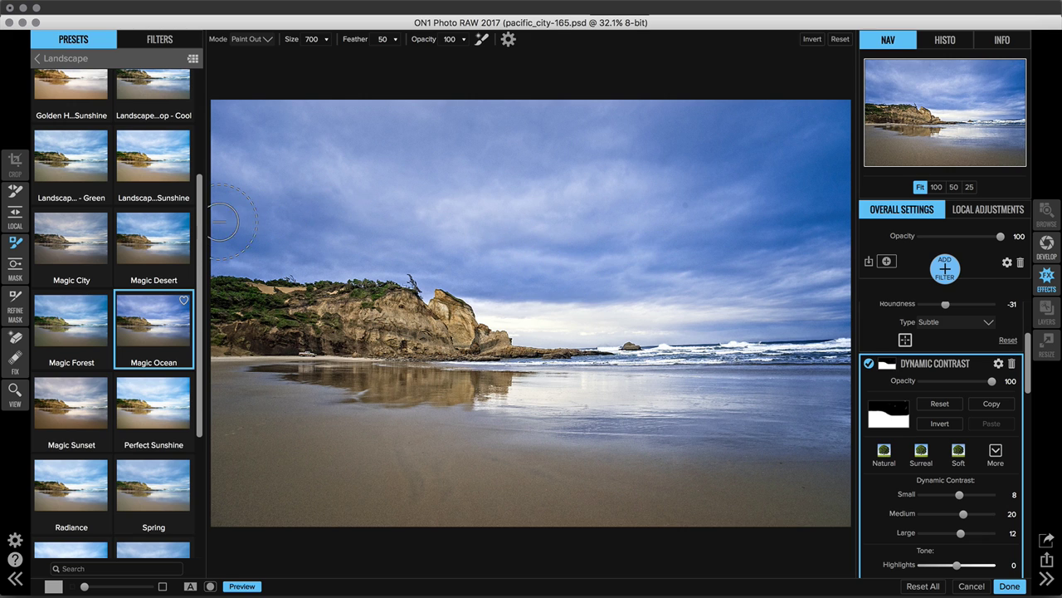
Step: Enable the edge-detecting Perfect Brush for the mask and close its info dialog
left_click(482, 40)
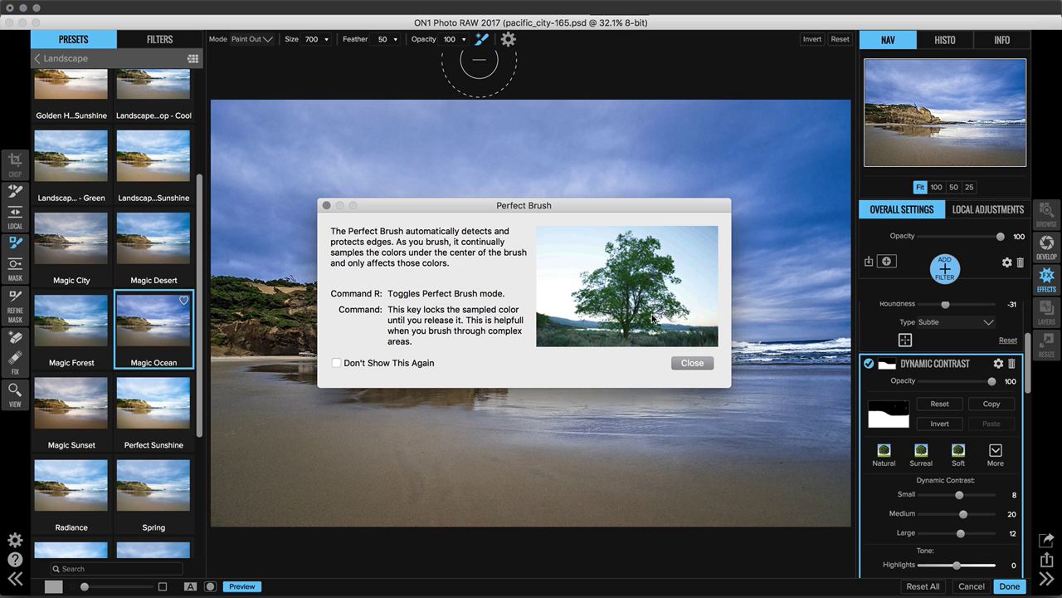
left_click(691, 363)
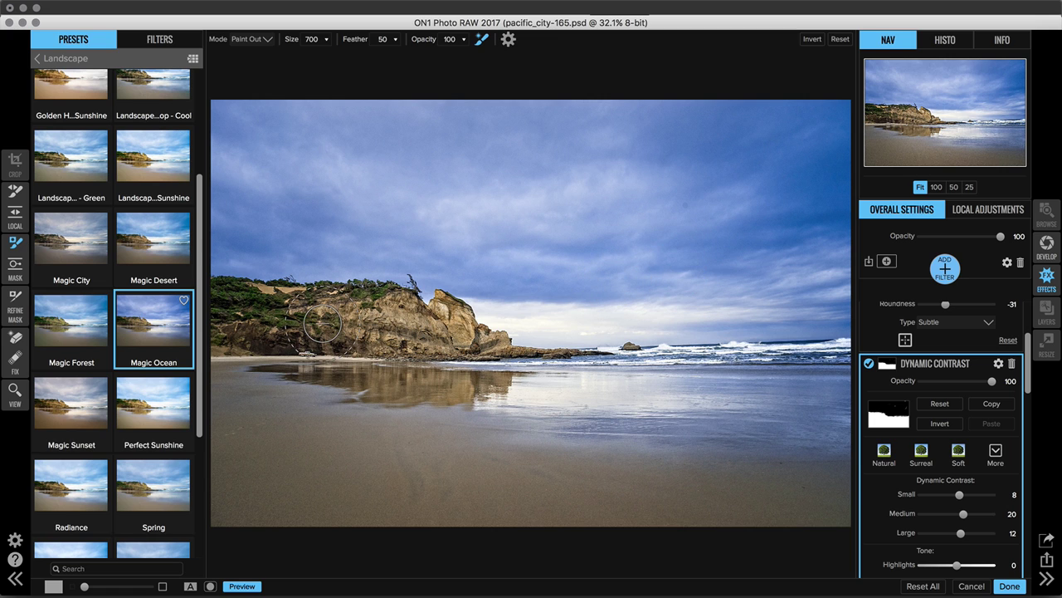
Step: Retouch a spot in the upper-right sky, then paint out the small beach vehicle with Perfect Eraser
left_click(15, 358)
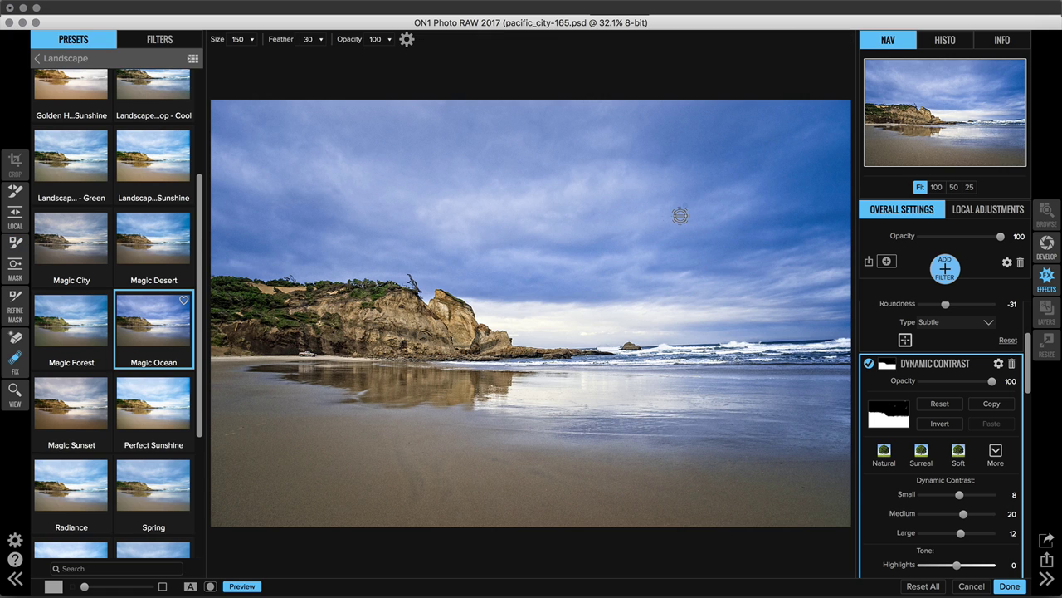
left_click_drag(685, 203, 685, 205)
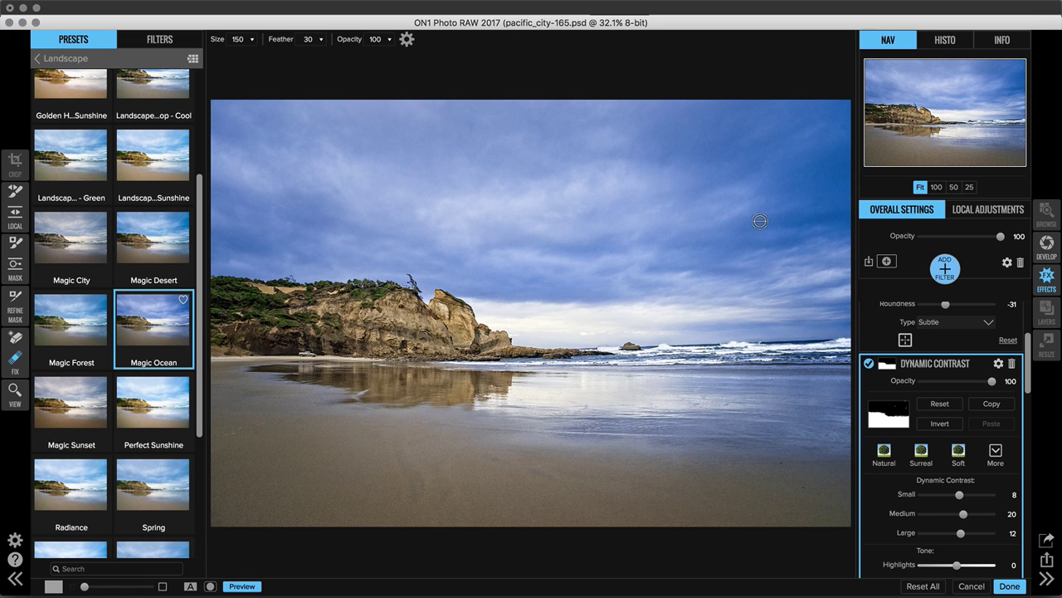
left_click(15, 338)
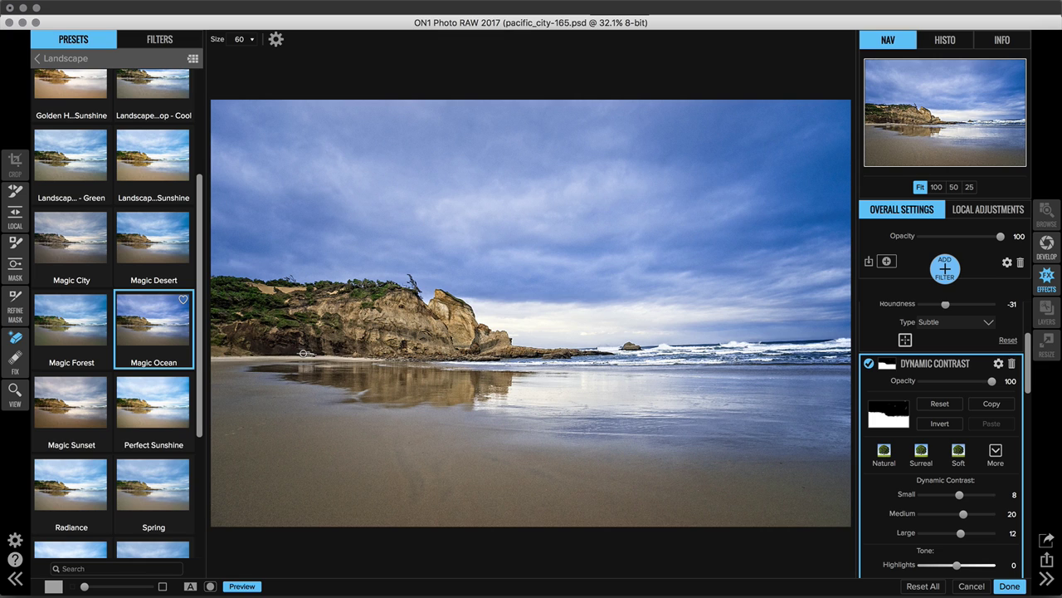
left_click_drag(297, 354, 309, 353)
left_click(306, 349)
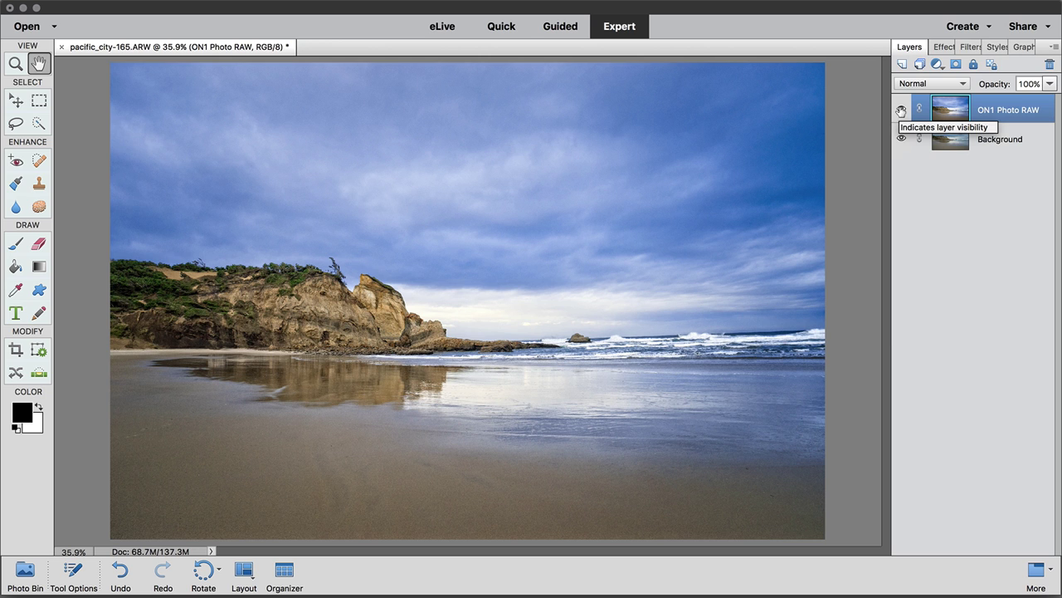
Step: Hide and re-show the ON1 Photo RAW layer to compare the edits against Background
left_click(903, 110)
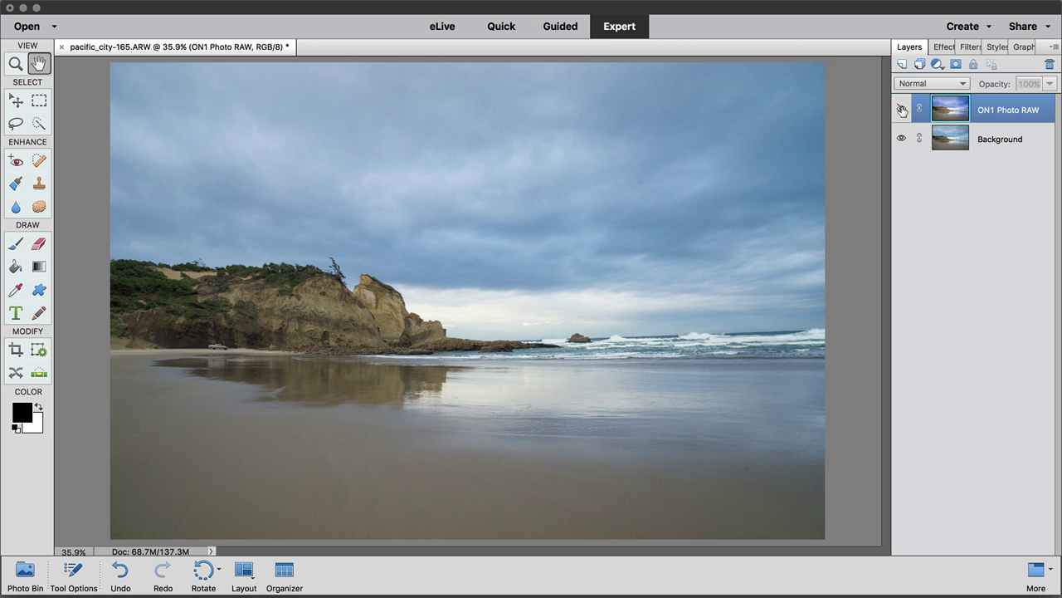
left_click(902, 110)
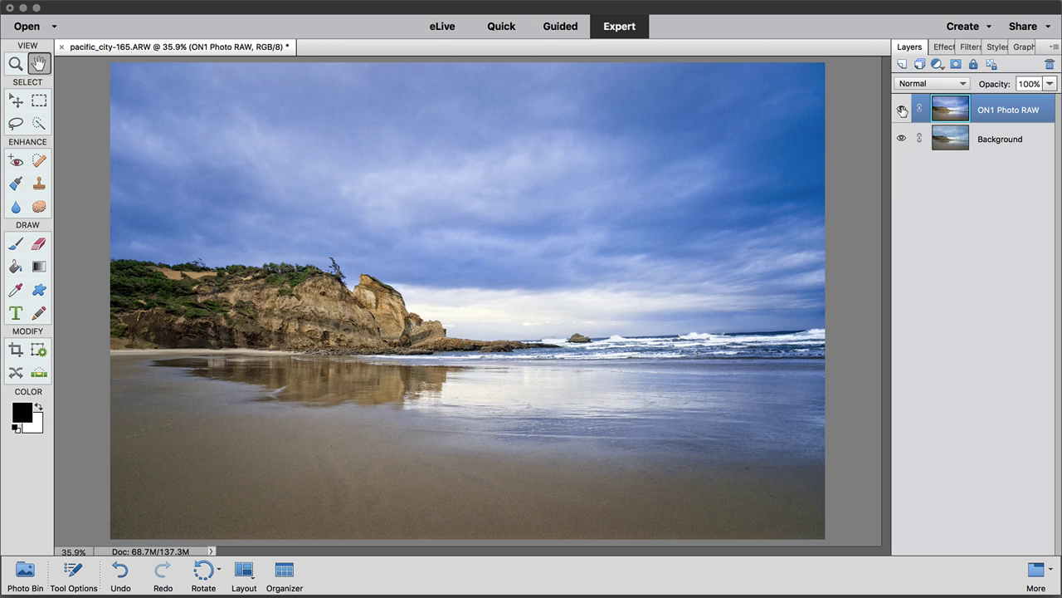
Step: Send the photo to ON1 Resize 2017 via File > Automation Tools
mouse_move(153, 4)
left_click(210, 8)
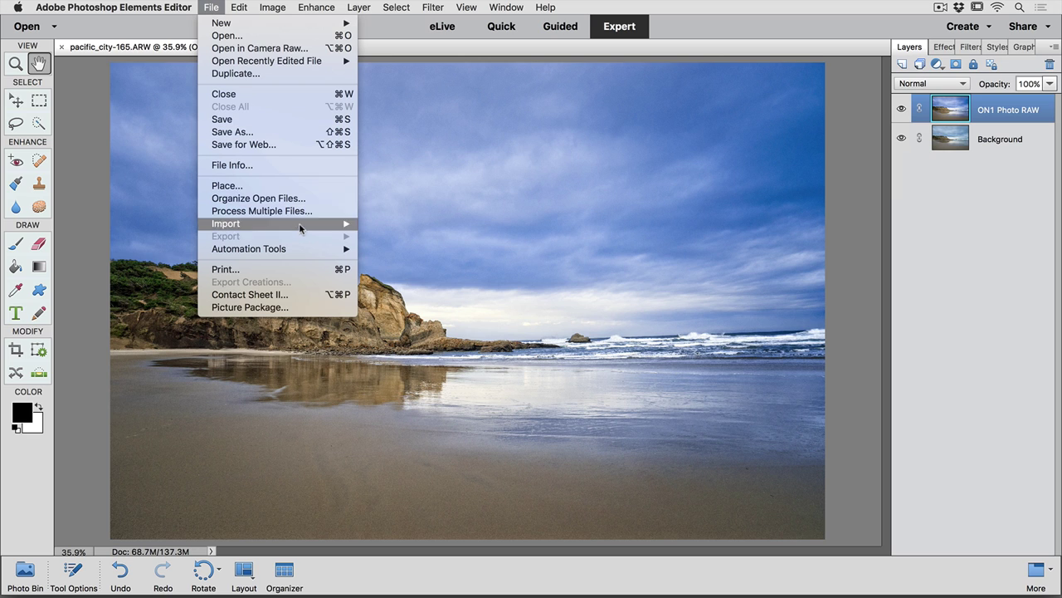
mouse_move(302, 250)
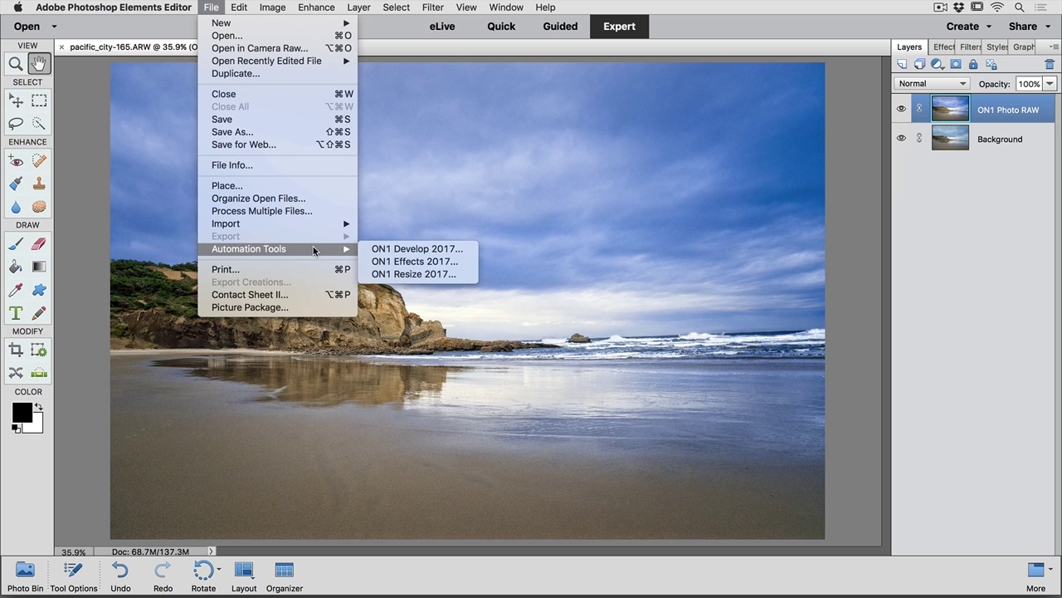
left_click(398, 274)
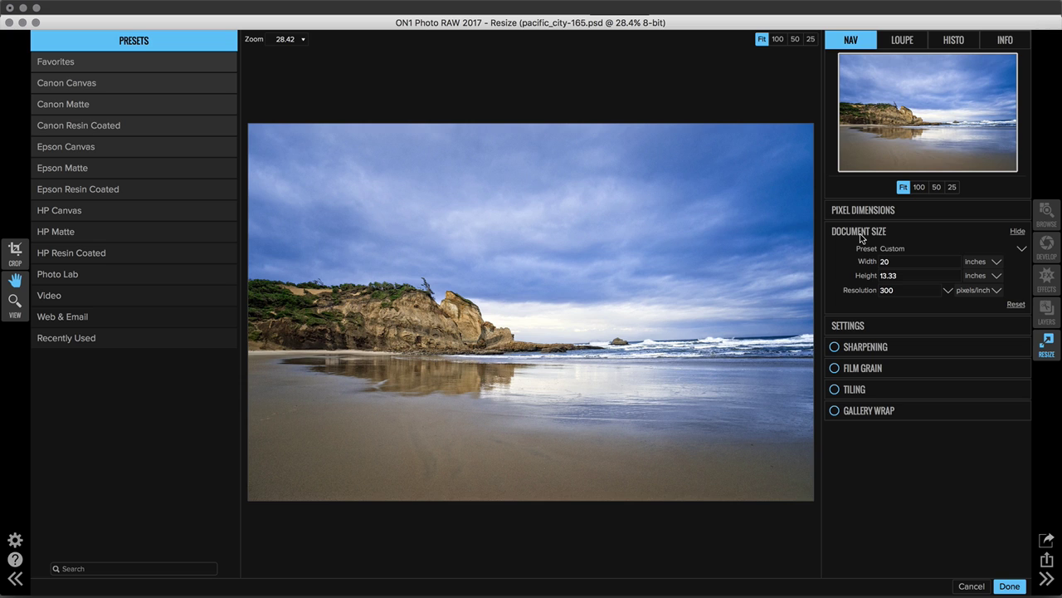
Step: Set the document width to 50 inches (33.33 high at 300 ppi) and apply the resize
left_click(877, 262)
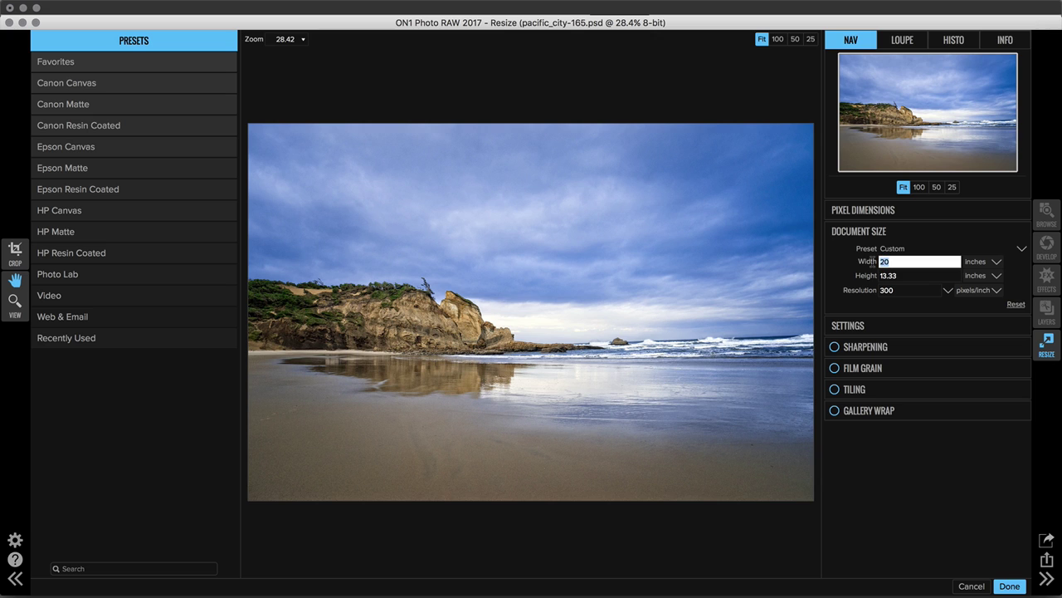
type("50")
left_click(1010, 586)
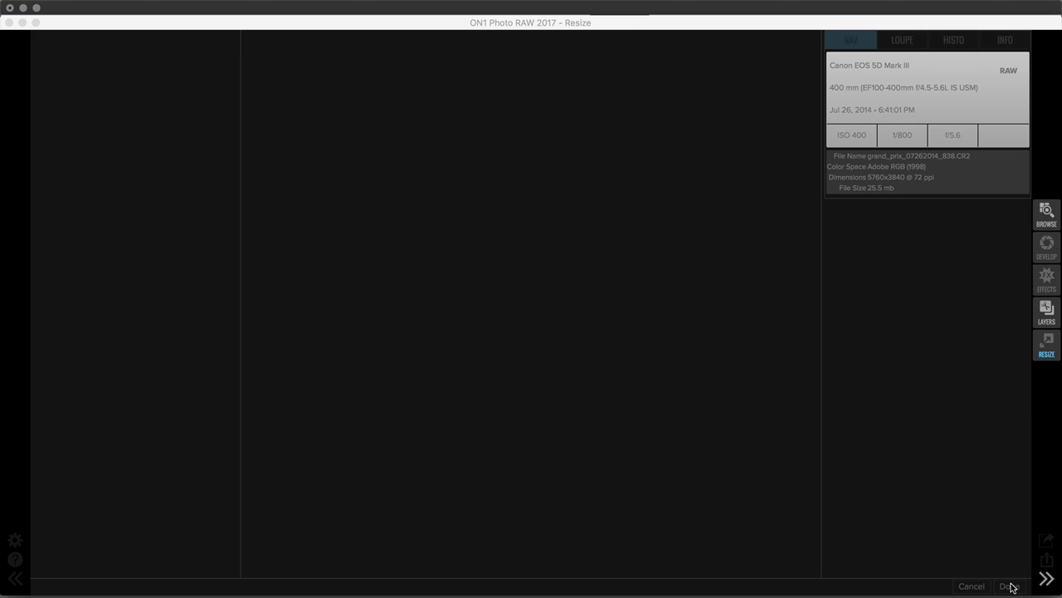